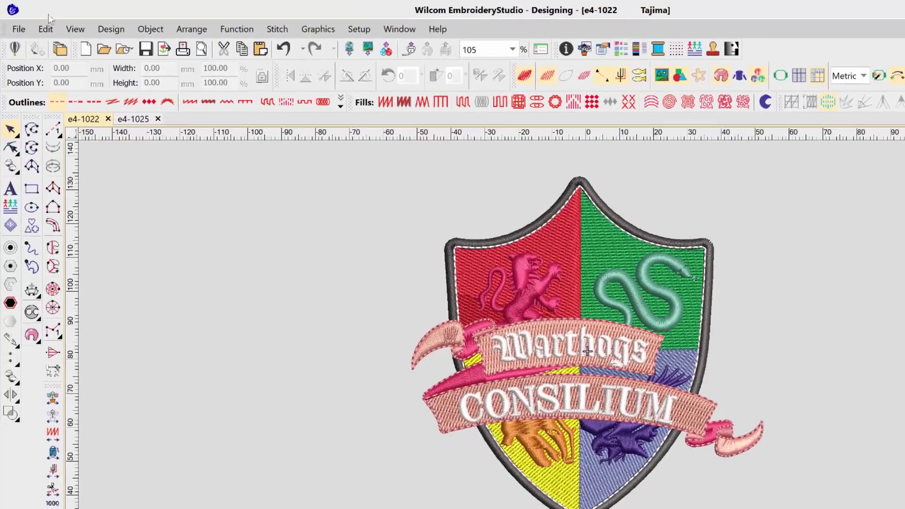
Step: Select the whole crest design and add one Run offset outline spaced 4 mm out
{"action": "left_click", "coordinate": [37, 24]}
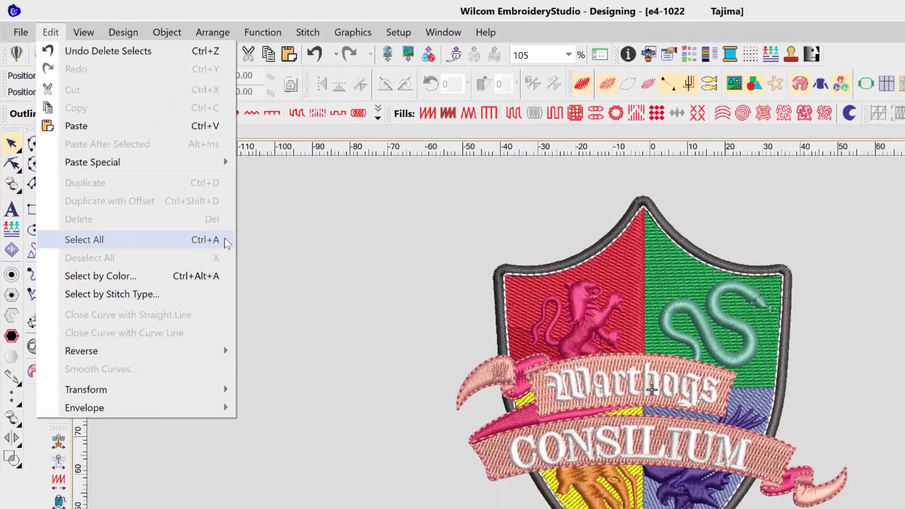
{"action": "left_click", "coordinate": [244, 260]}
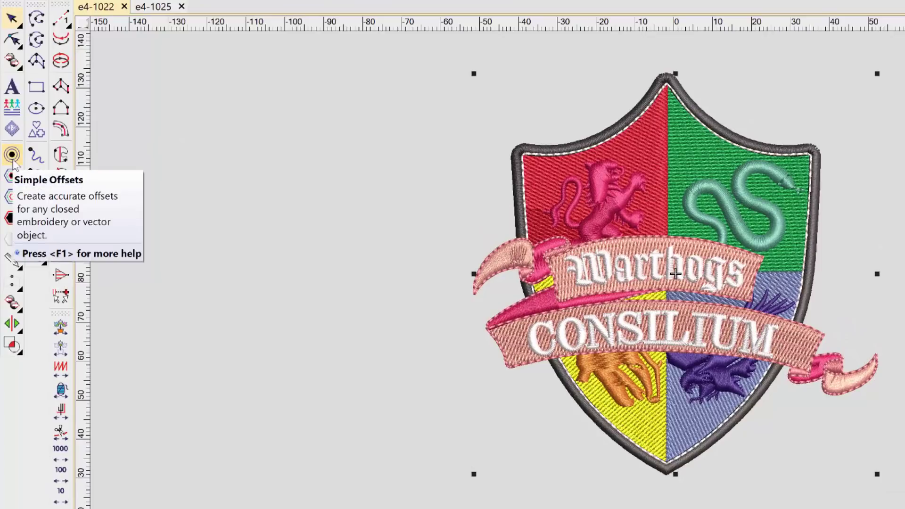
{"action": "left_click", "coordinate": [13, 161]}
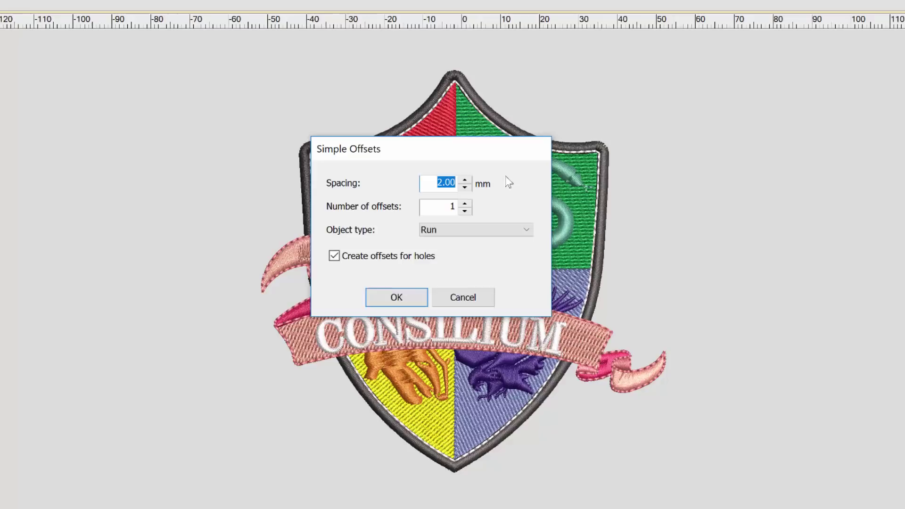
{"action": "type", "text": "4"}
{"action": "left_click", "coordinate": [449, 207]}
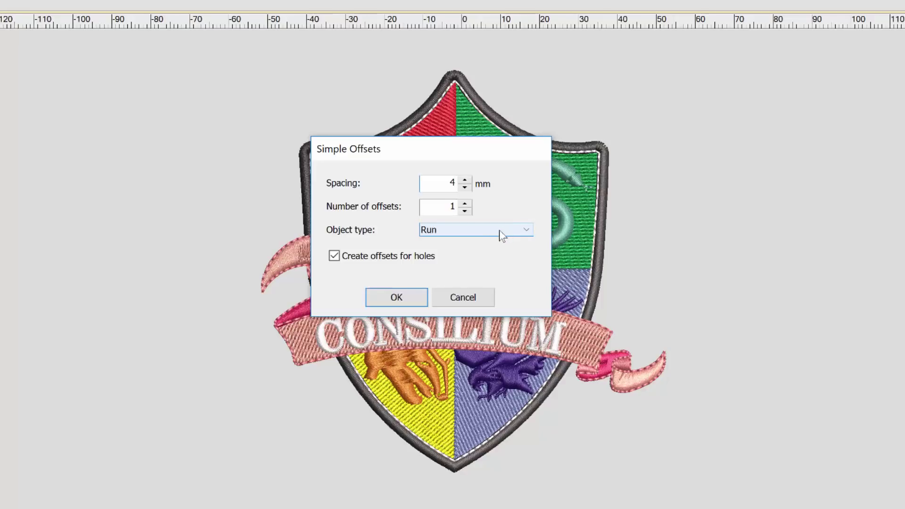
{"action": "left_click", "coordinate": [415, 297]}
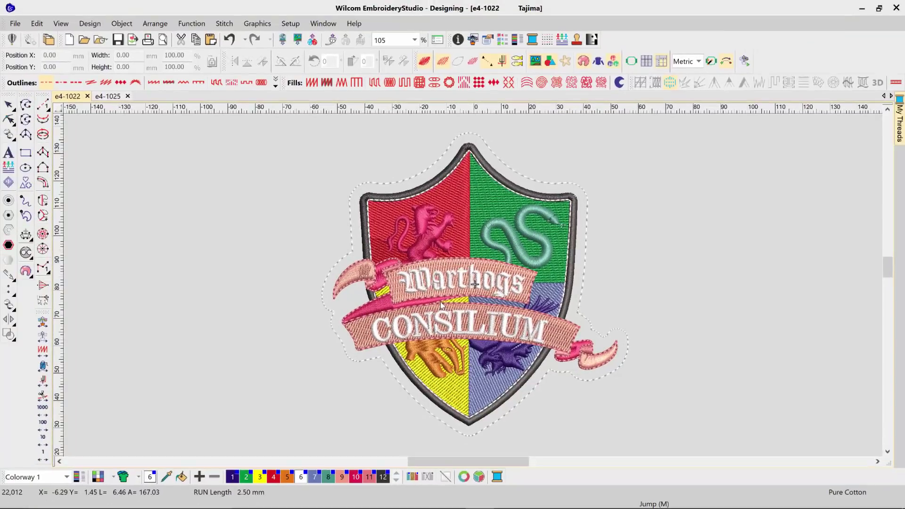
Step: Give the dotted offset run around the crest red thread, colour 4
{"action": "left_click", "coordinate": [588, 200]}
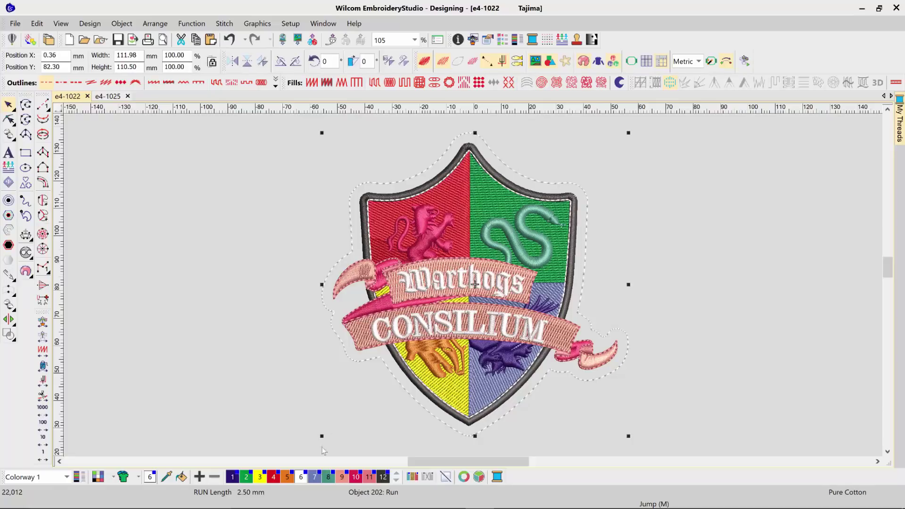
{"action": "left_click", "coordinate": [275, 477]}
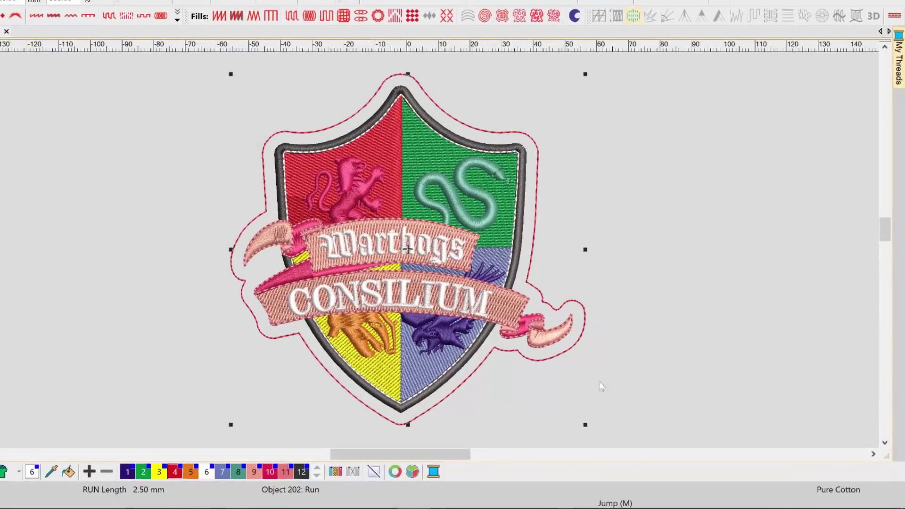
Step: Convert the red outline run to a vector object with Convert to Vector Object
{"action": "right_click", "coordinate": [503, 112]}
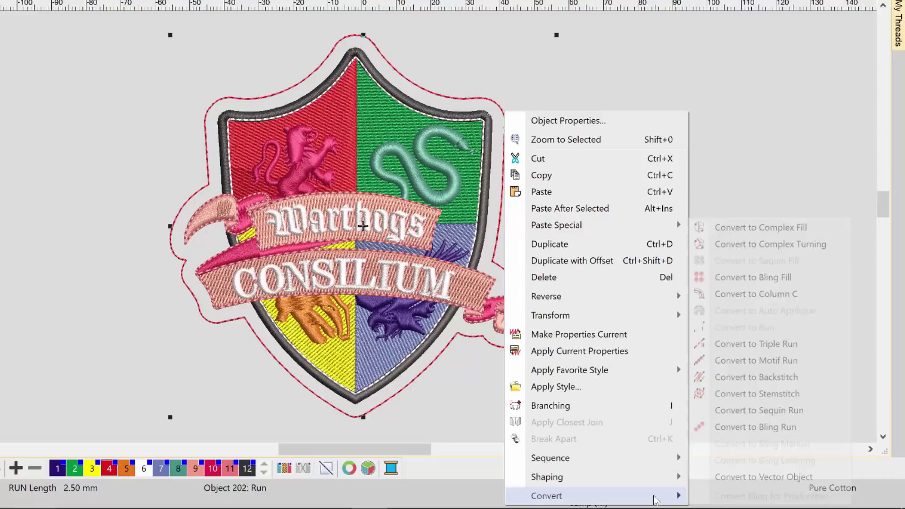
{"action": "mouse_move", "coordinate": [655, 495]}
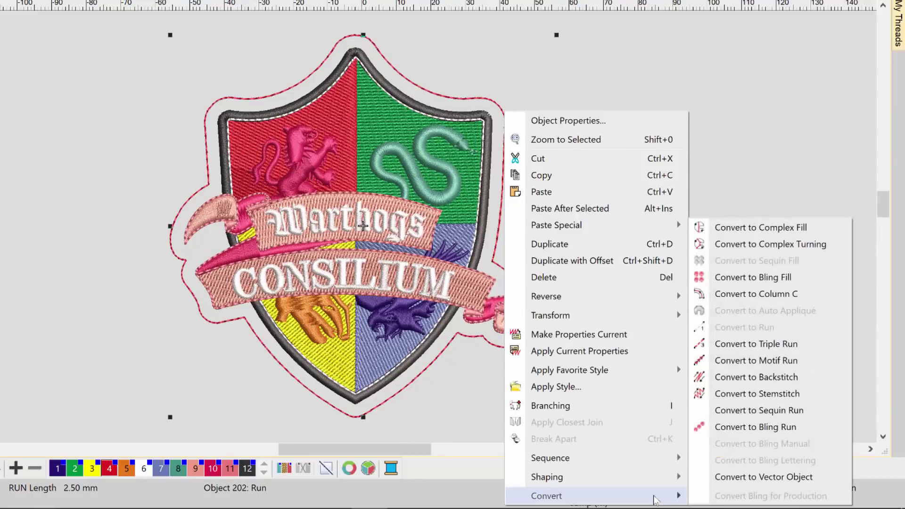
{"action": "left_click", "coordinate": [822, 478]}
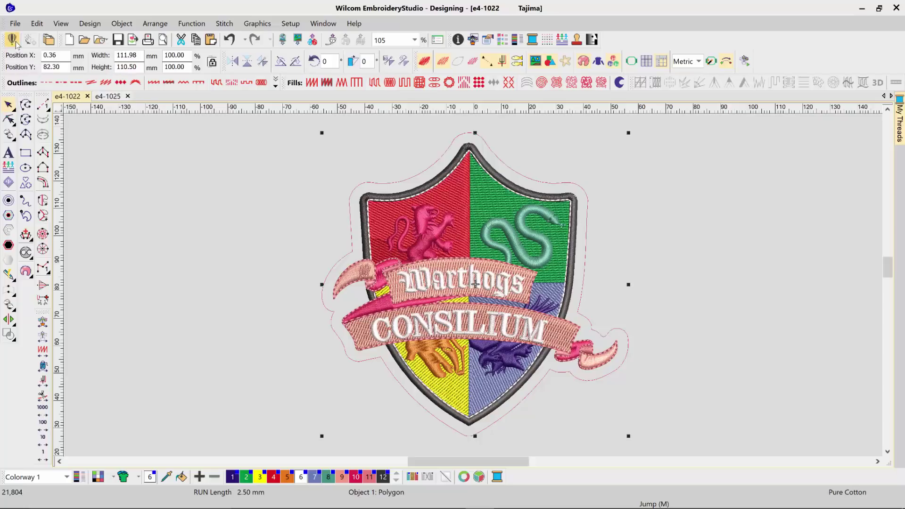
Step: Switch to CorelDRAW Graphics, zoom in on the crest and select its cut line
{"action": "left_click", "coordinate": [13, 40]}
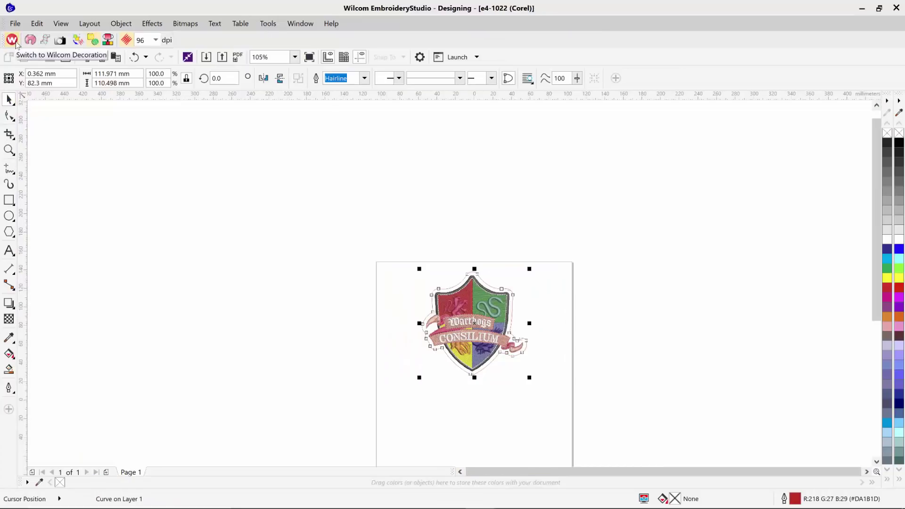
{"action": "left_click", "coordinate": [9, 150]}
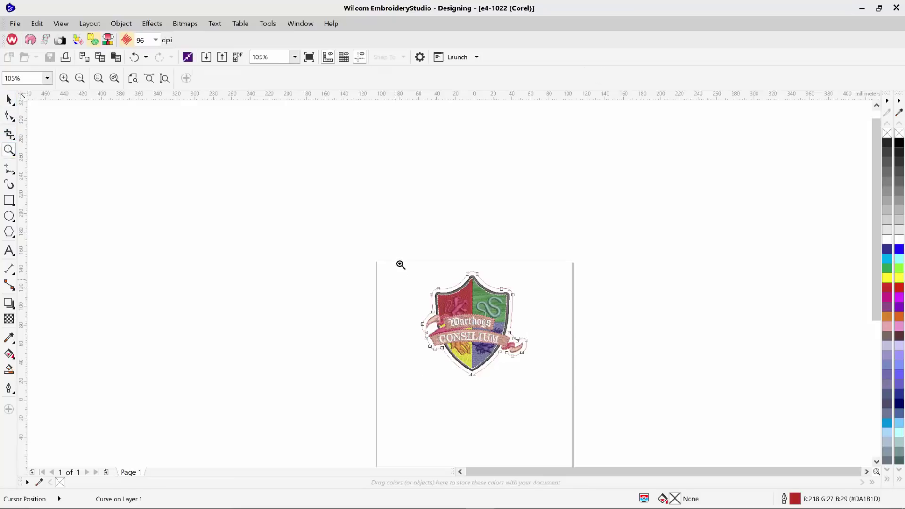
{"action": "left_click_drag", "start_coordinate": [537, 353], "coordinate": [543, 382]}
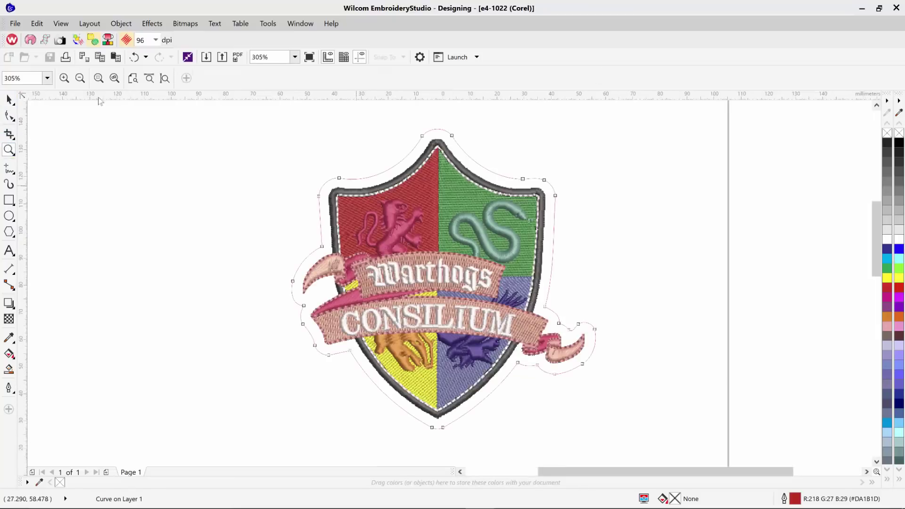
{"action": "left_click", "coordinate": [7, 99]}
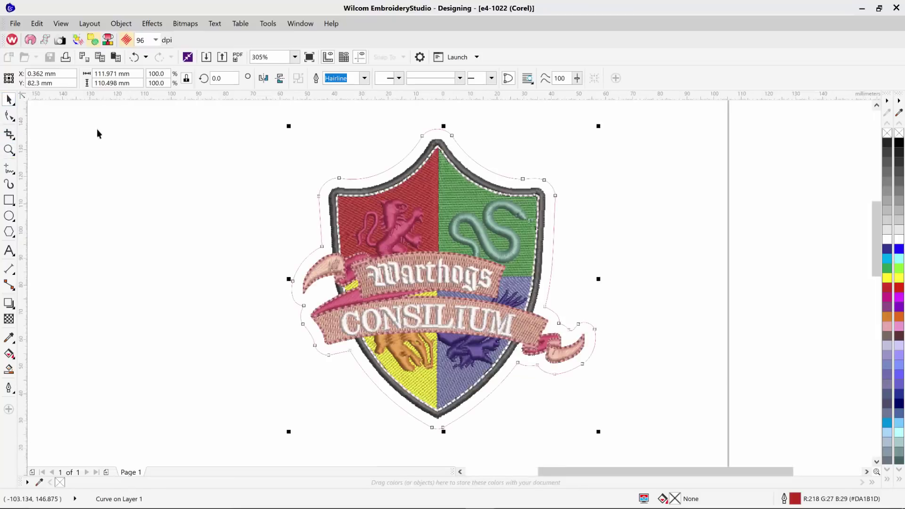
{"action": "left_click", "coordinate": [533, 183]}
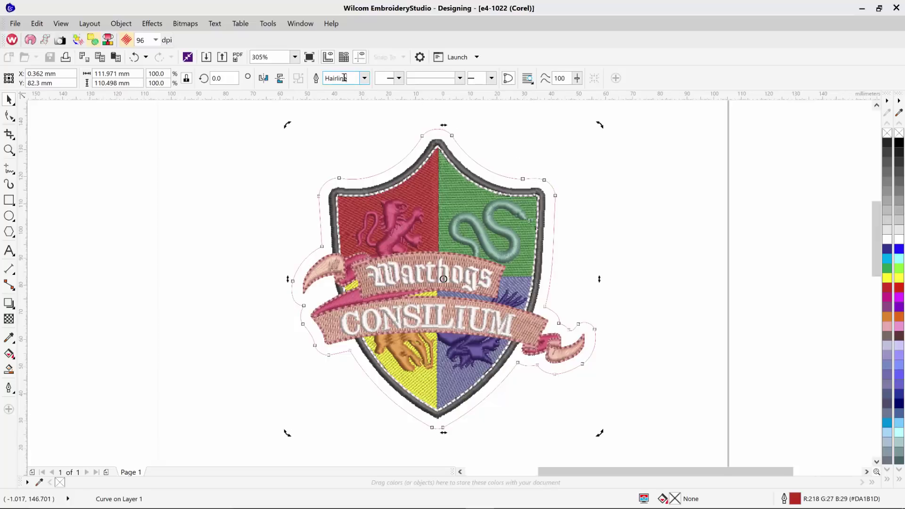
Step: Give the crest cut line a 3 px outline width and a blue outline colour
{"action": "type", "text": "3"}
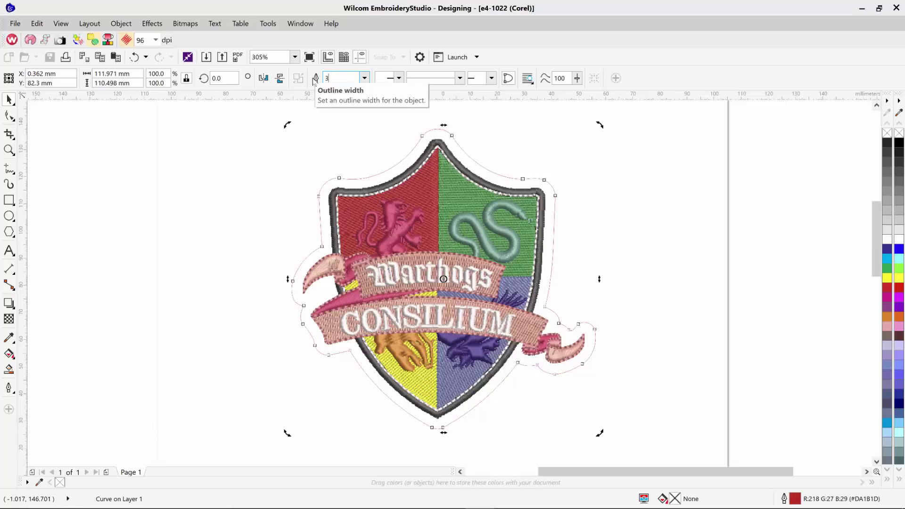
{"action": "key", "text": "Return"}
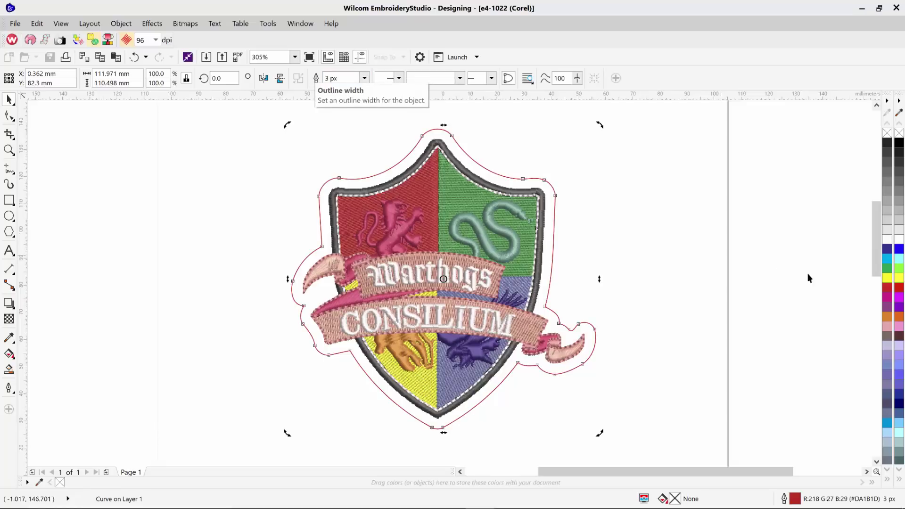
{"action": "right_click", "coordinate": [897, 249]}
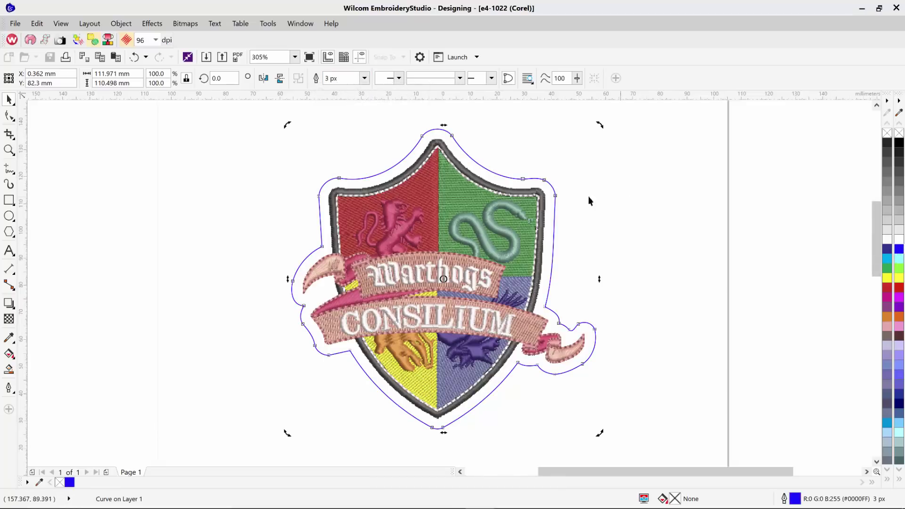
{"action": "left_click", "coordinate": [556, 215]}
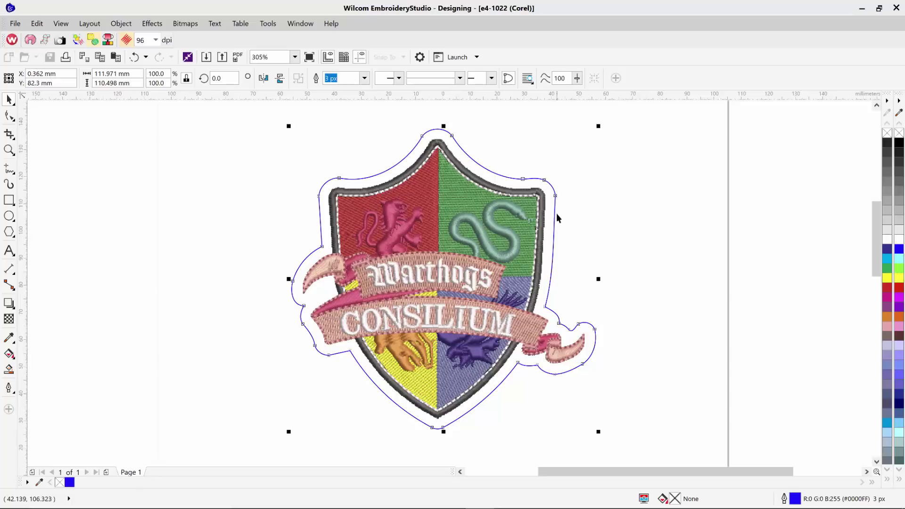
{"action": "left_click", "coordinate": [15, 24]}
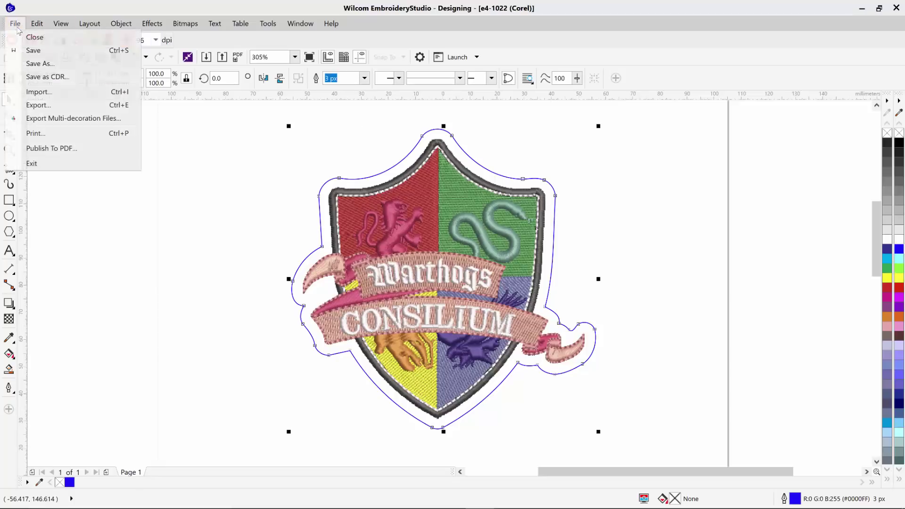
Step: Export the crest cut line as EPS file cutline1.eps, accepting the EPS Export settings
{"action": "left_click", "coordinate": [69, 106]}
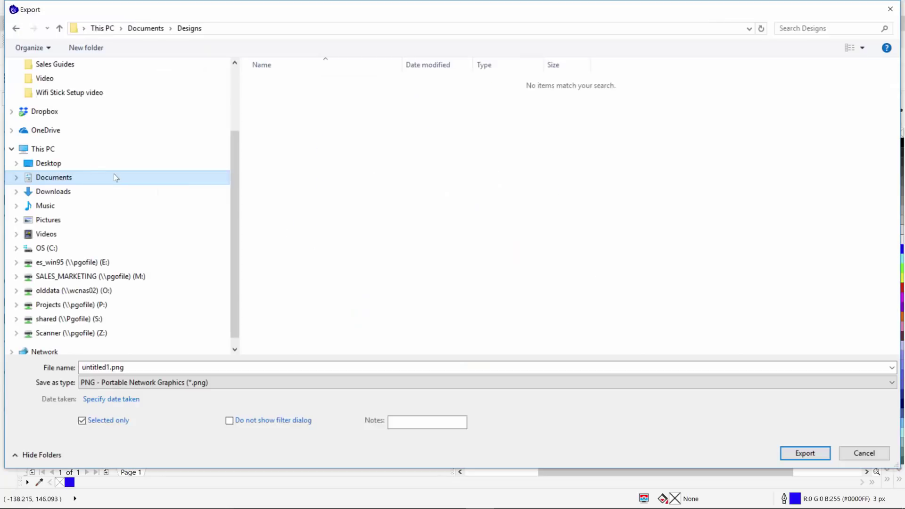
{"action": "left_click", "coordinate": [163, 368]}
{"action": "type", "text": "cutl"}
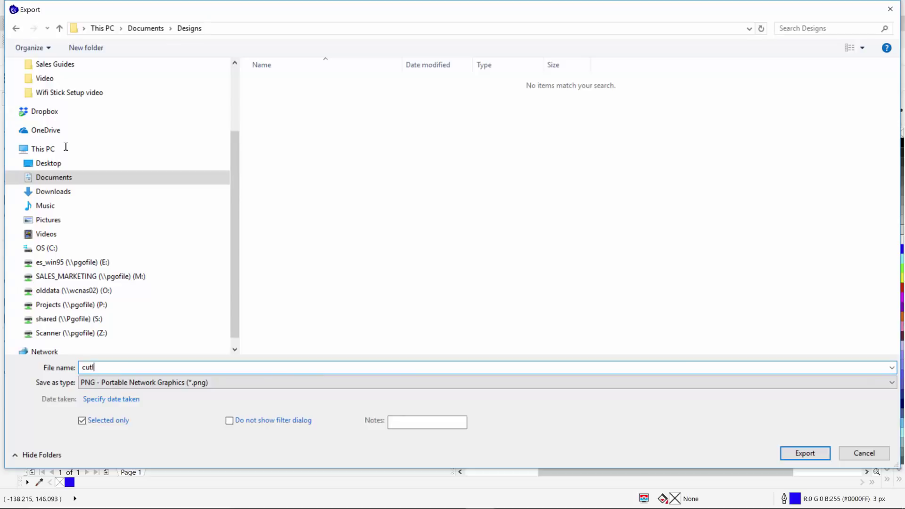
{"action": "type", "text": "ine1"}
{"action": "left_click", "coordinate": [261, 382]}
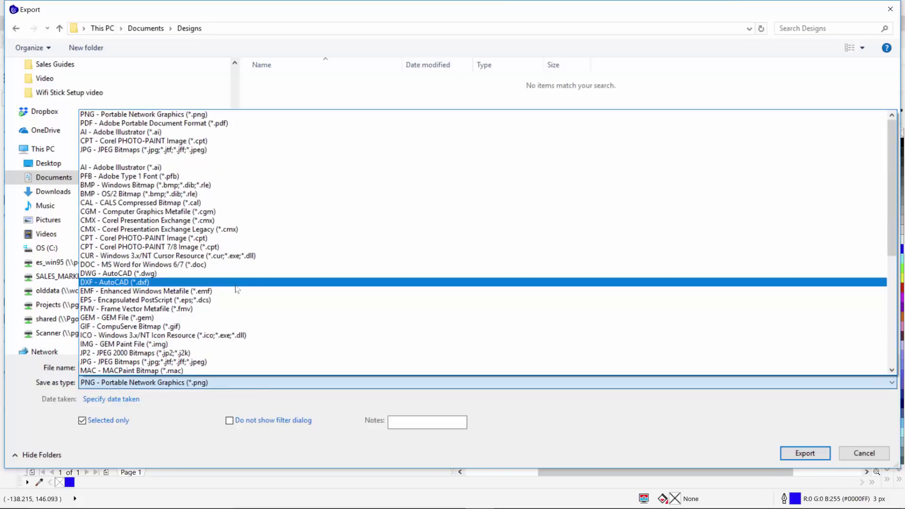
{"action": "left_click", "coordinate": [237, 300]}
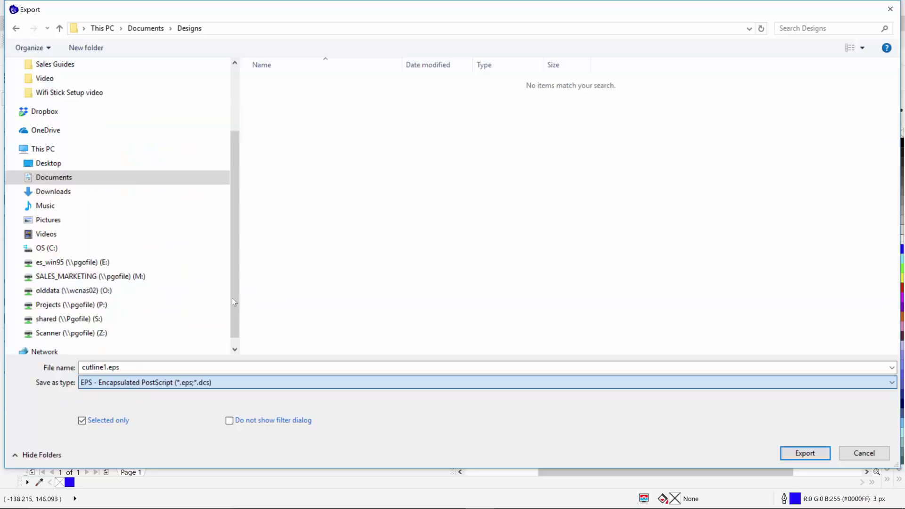
{"action": "left_click", "coordinate": [800, 453]}
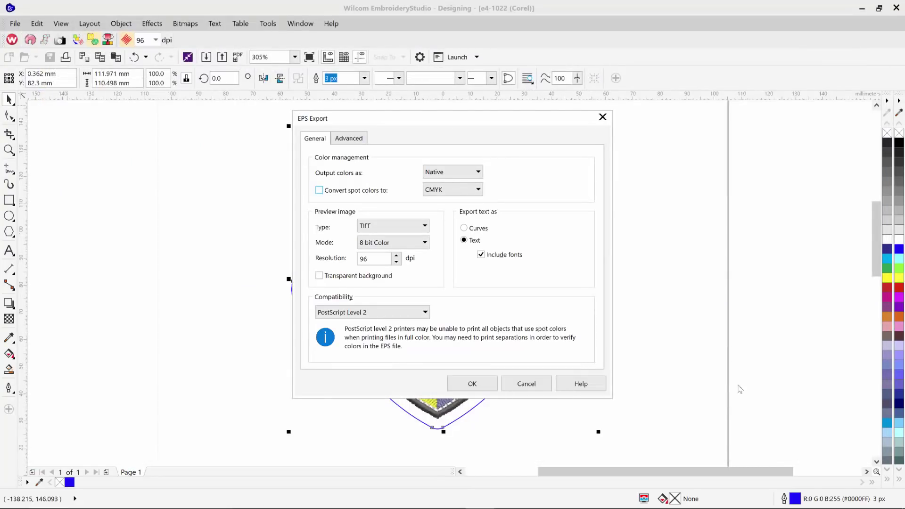
{"action": "left_click", "coordinate": [460, 388]}
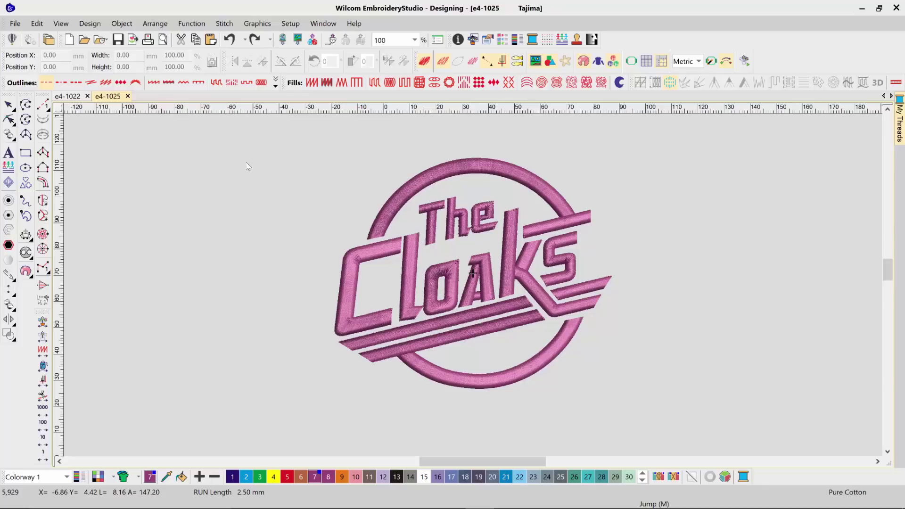
Step: Select all of The Cloaks logo and add one Run offset spaced 3 mm out
{"action": "left_click", "coordinate": [37, 23]}
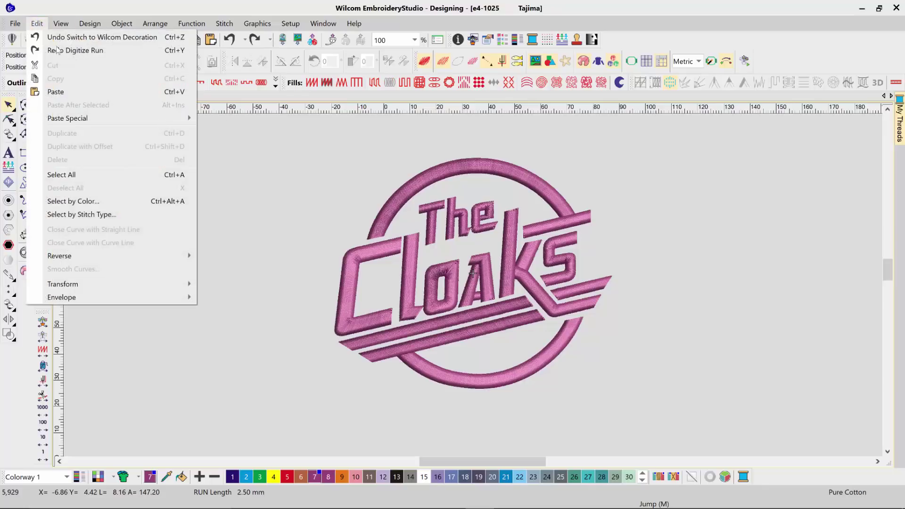
{"action": "left_click", "coordinate": [111, 176]}
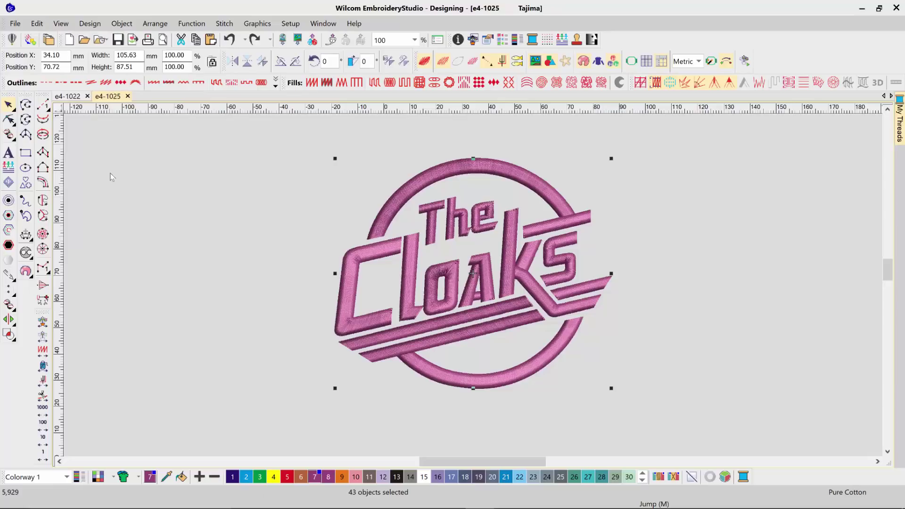
{"action": "left_click", "coordinate": [12, 203]}
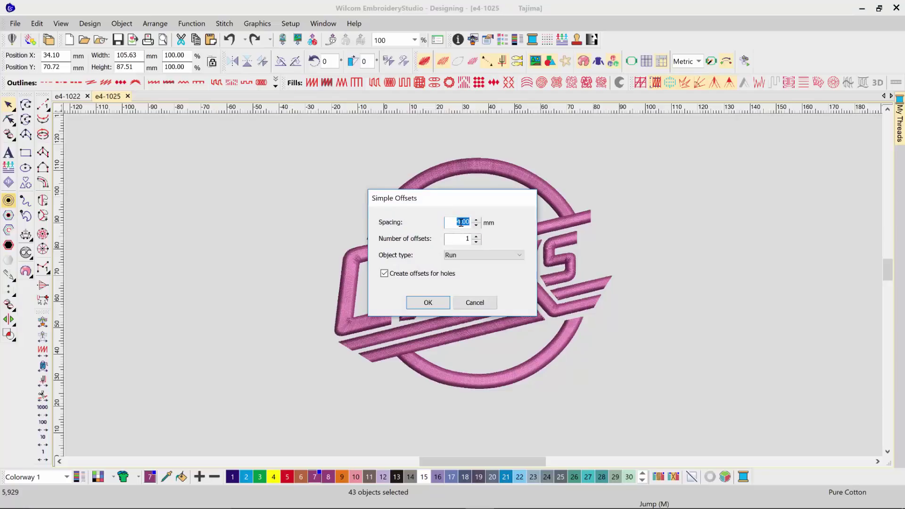
{"action": "type", "text": "3"}
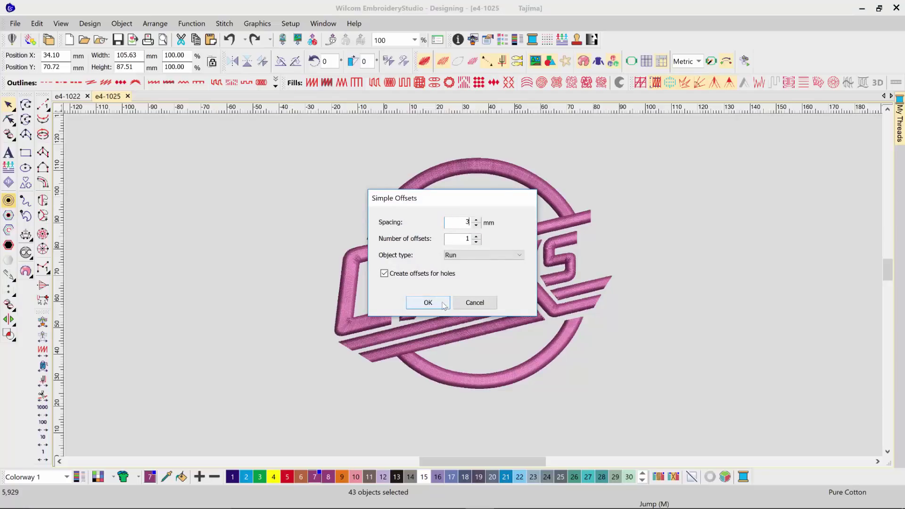
{"action": "left_click", "coordinate": [428, 302]}
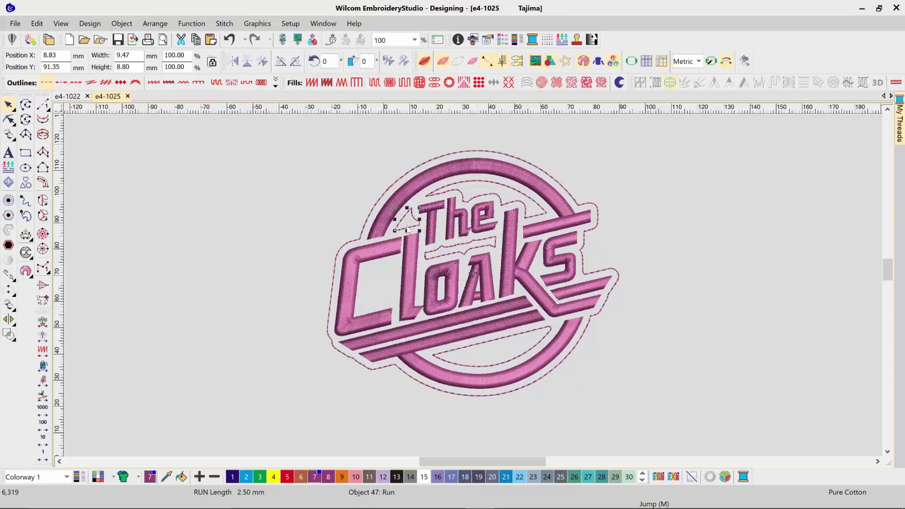
Step: Remove the inner offset lines around 'The' and inside the ring
{"action": "left_click", "coordinate": [429, 197]}
{"action": "key", "text": "Escape"}
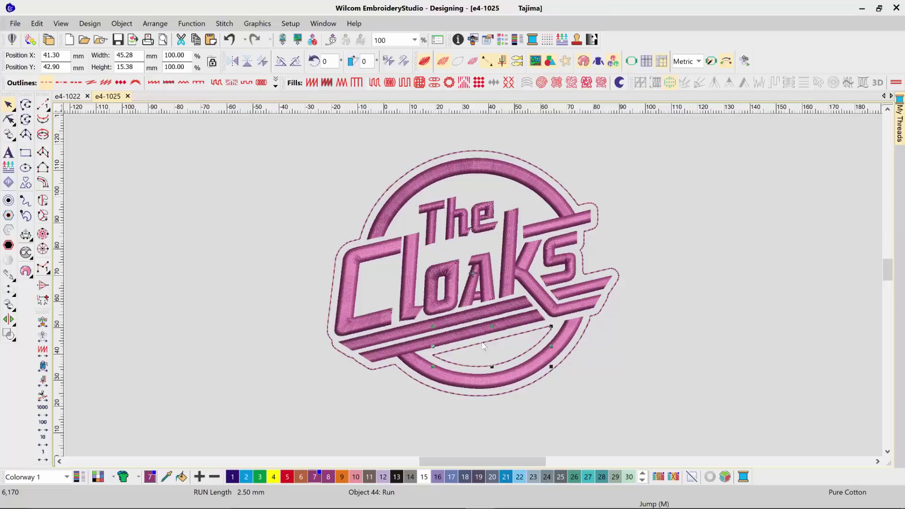
{"action": "key", "text": "Escape"}
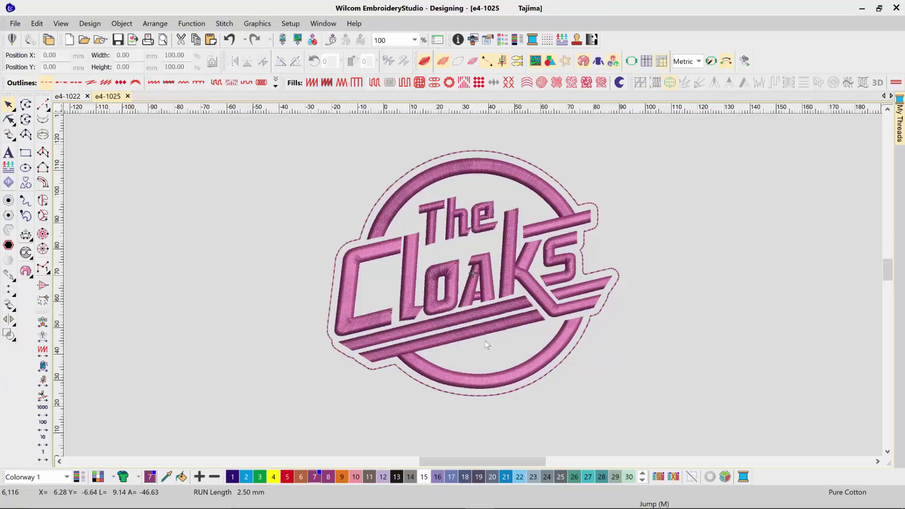
Step: Convert the remaining outer offset run into a vector object
{"action": "left_click", "coordinate": [592, 232]}
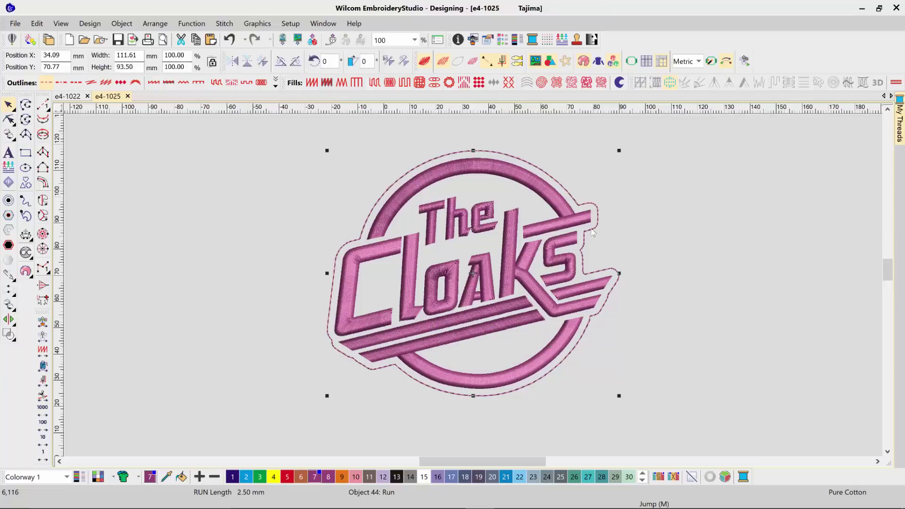
{"action": "right_click", "coordinate": [592, 232]}
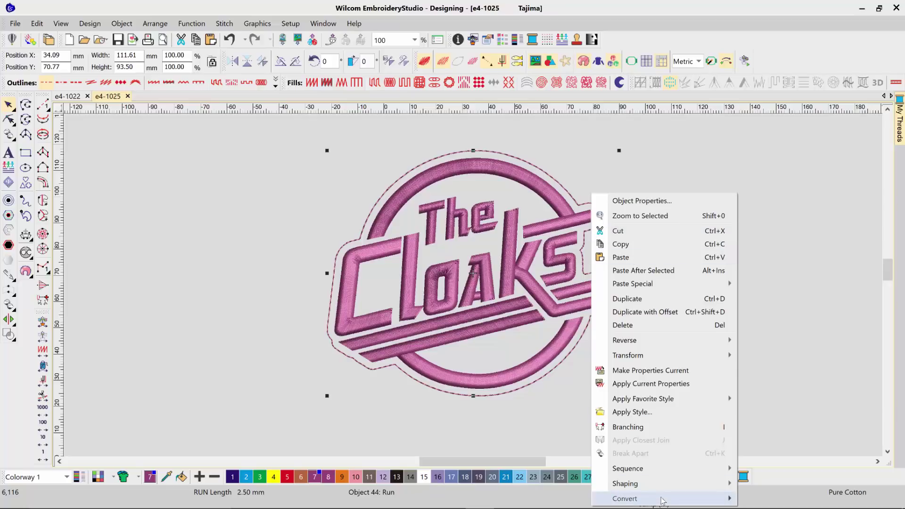
{"action": "mouse_move", "coordinate": [662, 500]}
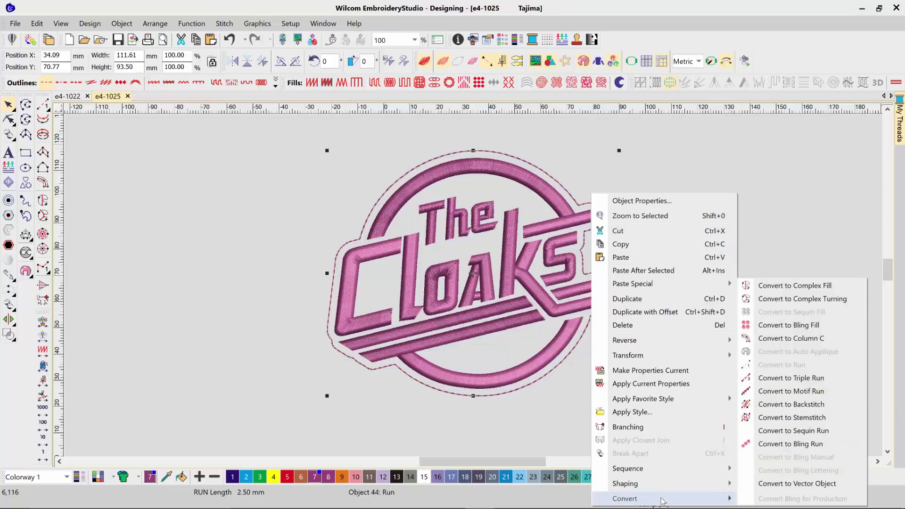
{"action": "left_click", "coordinate": [856, 488]}
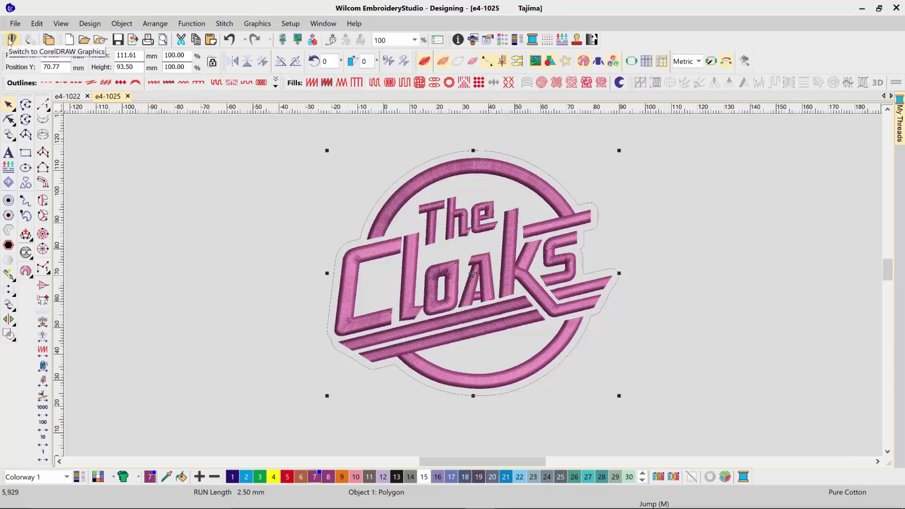
Step: Switch to CorelDRAW Graphics, zoom on The Cloaks logo and select the Curve in Layer 1
{"action": "left_click", "coordinate": [11, 41]}
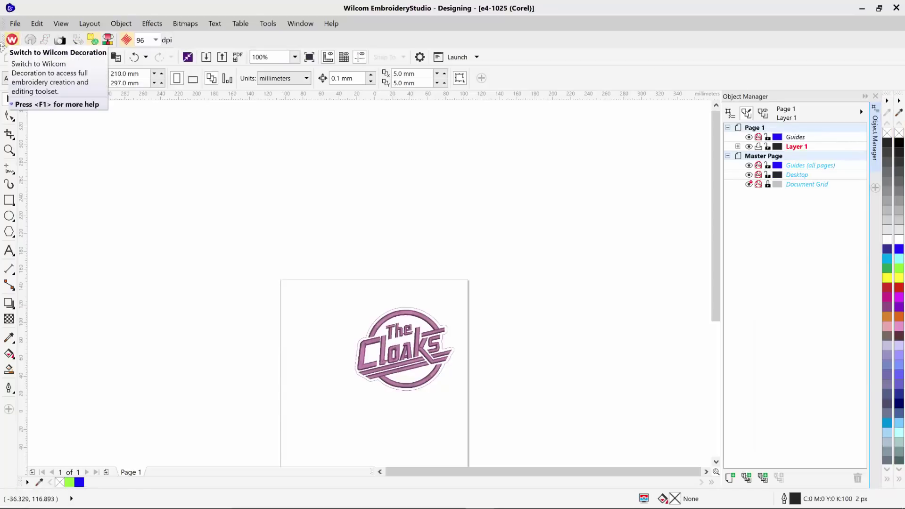
{"action": "left_click", "coordinate": [8, 150]}
{"action": "left_click_drag", "start_coordinate": [343, 294], "coordinate": [472, 406]}
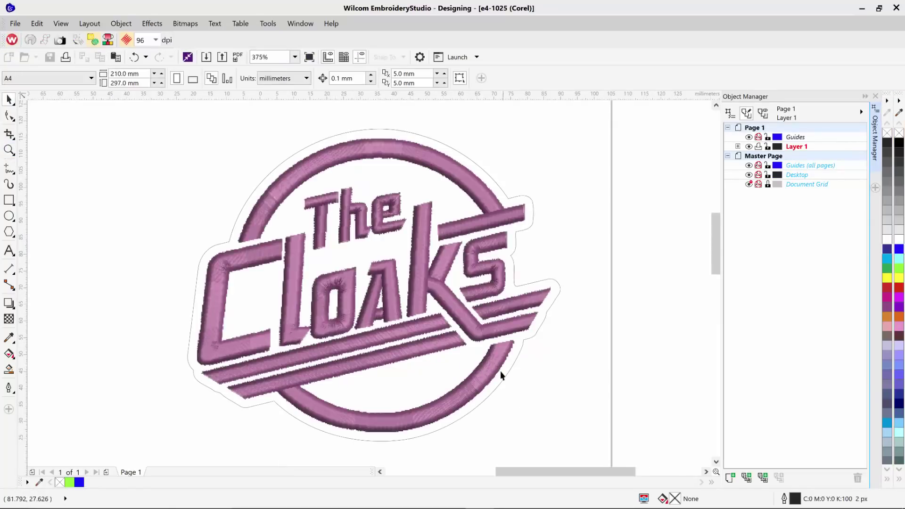
{"action": "left_click", "coordinate": [737, 147]}
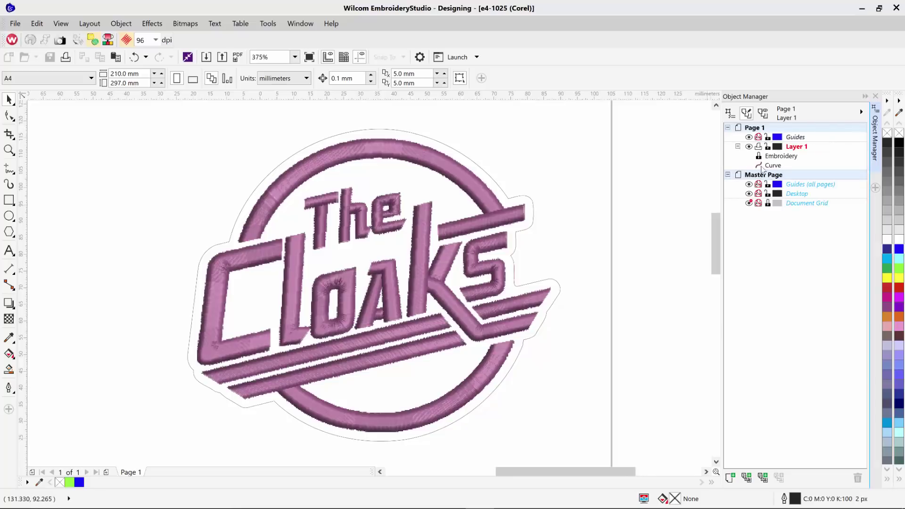
{"action": "left_click", "coordinate": [764, 167]}
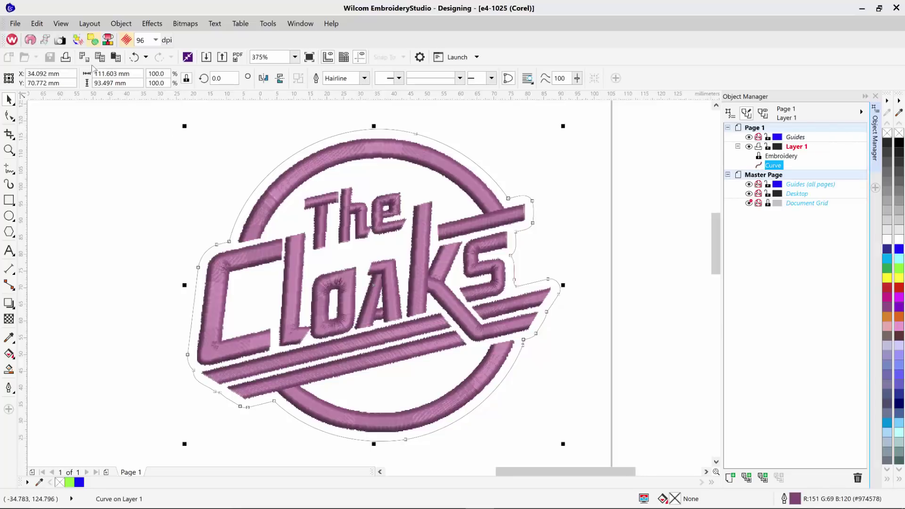
{"action": "left_click", "coordinate": [12, 24]}
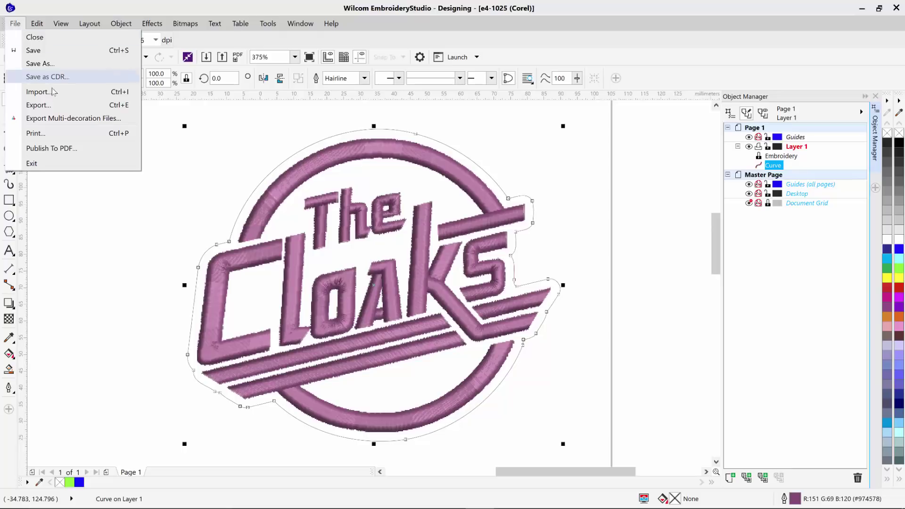
Step: Start an EPS export of the selected curve, naming the file cutline2
{"action": "left_click", "coordinate": [56, 106]}
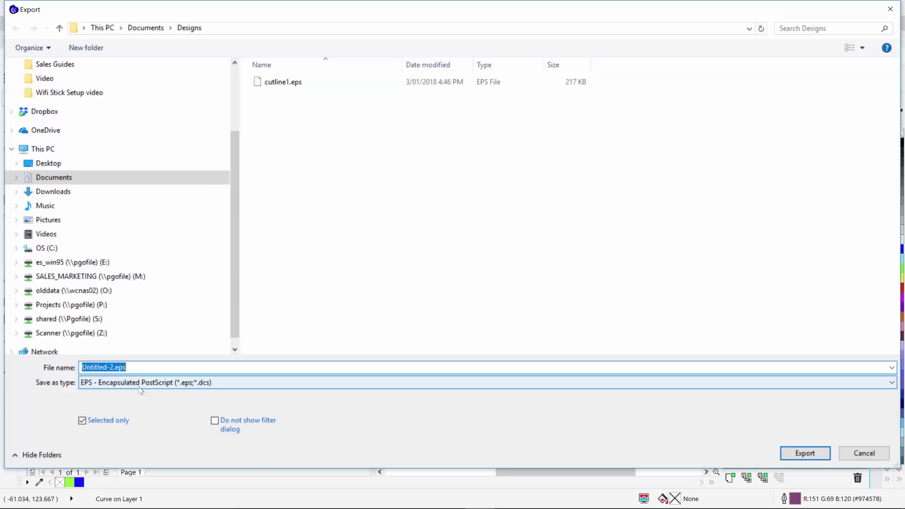
{"action": "type", "text": "cutlin"}
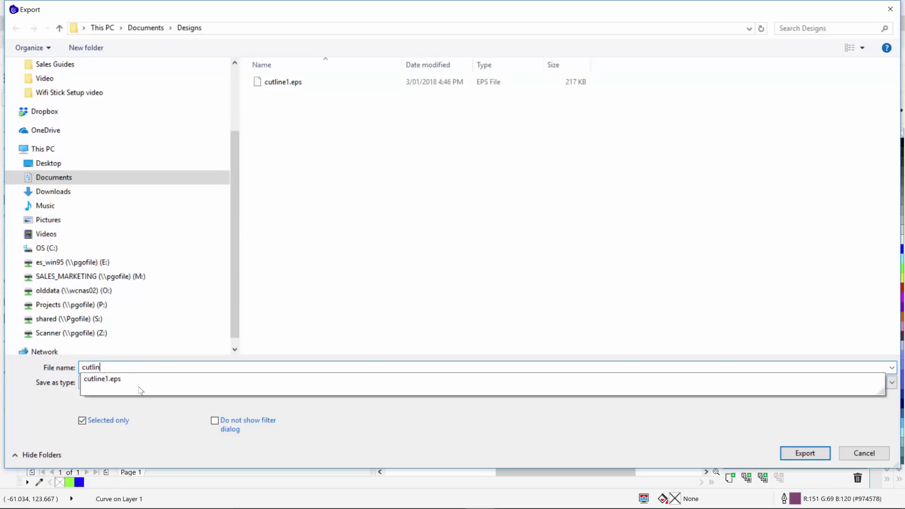
{"action": "type", "text": "e2"}
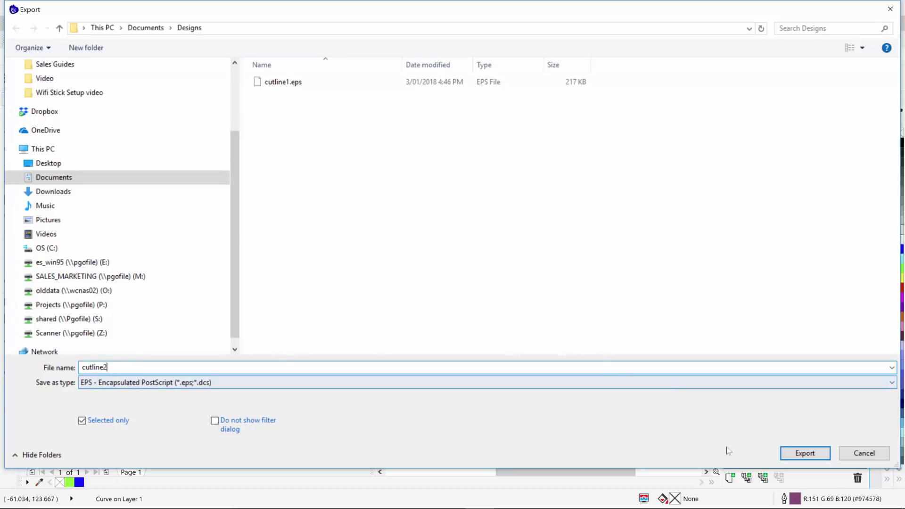